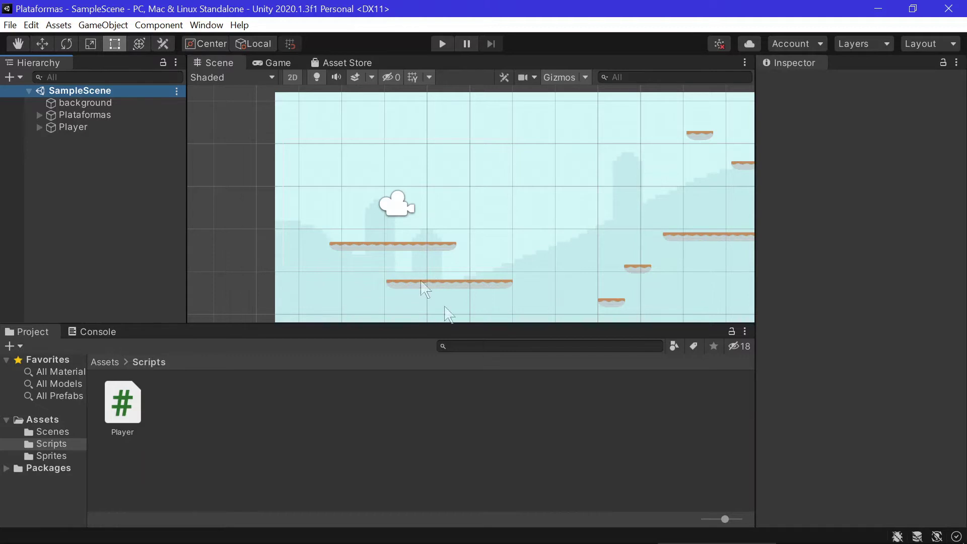
Step: Tick Freeze Rotation Z in the Player's Rigidbody 2D constraints
{"action": "left_click", "coordinate": [83, 126]}
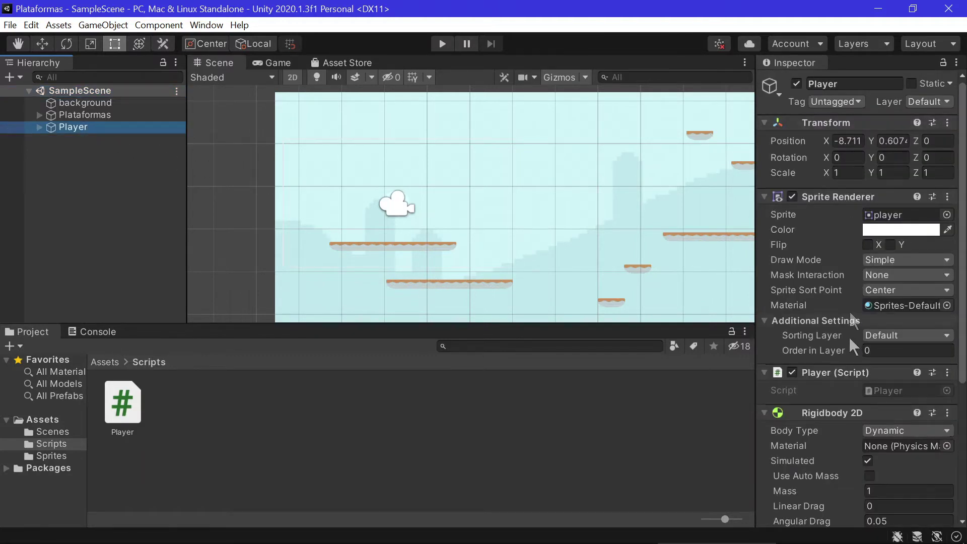
{"action": "scroll", "coordinate": [852, 376], "scroll_direction": "down", "scroll_amount": 5}
{"action": "scroll", "coordinate": [852, 375], "scroll_direction": "down", "scroll_amount": 2}
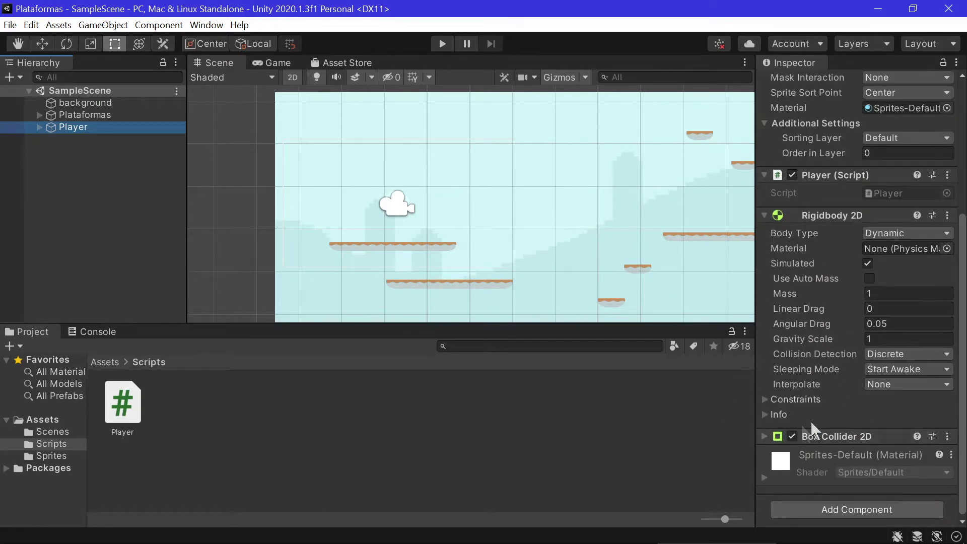
{"action": "left_click", "coordinate": [764, 399]}
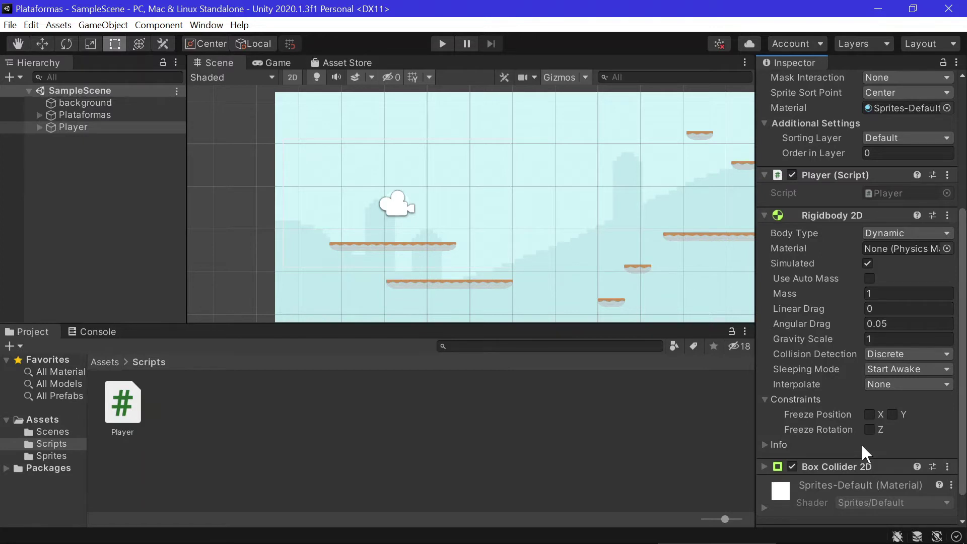
{"action": "left_click", "coordinate": [869, 430]}
{"action": "scroll", "coordinate": [905, 424], "scroll_direction": "down", "scroll_amount": 2}
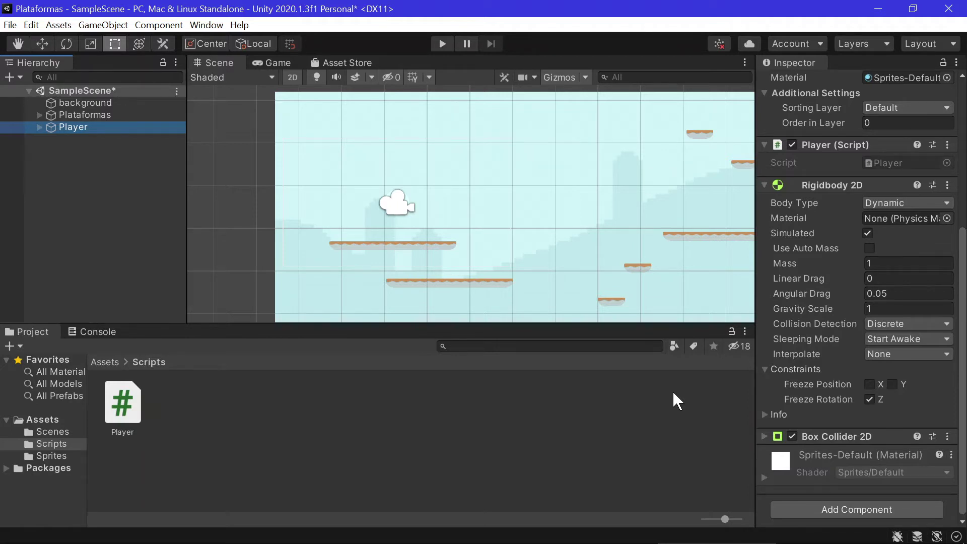
Step: Create a Physics Material 2D in Scripts and rename it MaterialSuelo
{"action": "right_click", "coordinate": [564, 411]}
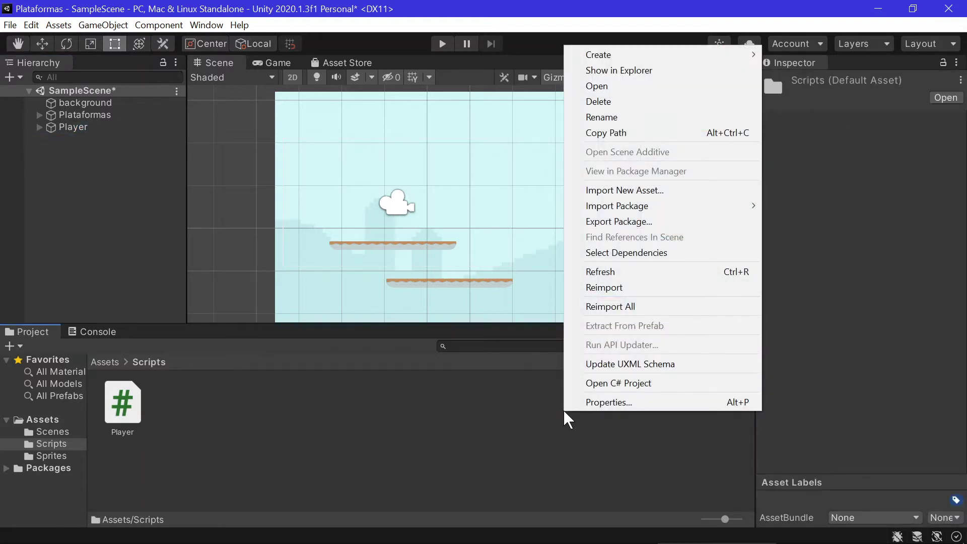
{"action": "mouse_move", "coordinate": [675, 56]}
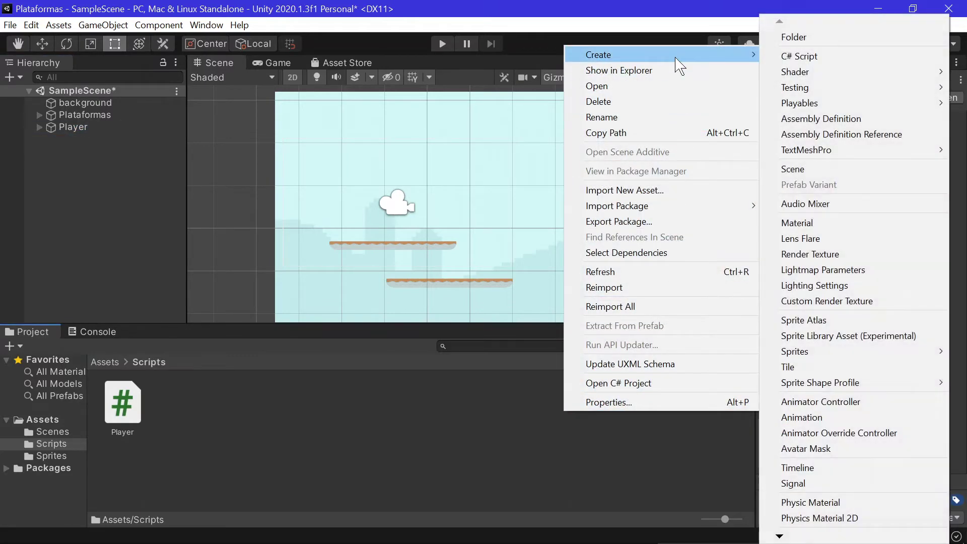
{"action": "left_click", "coordinate": [814, 518]}
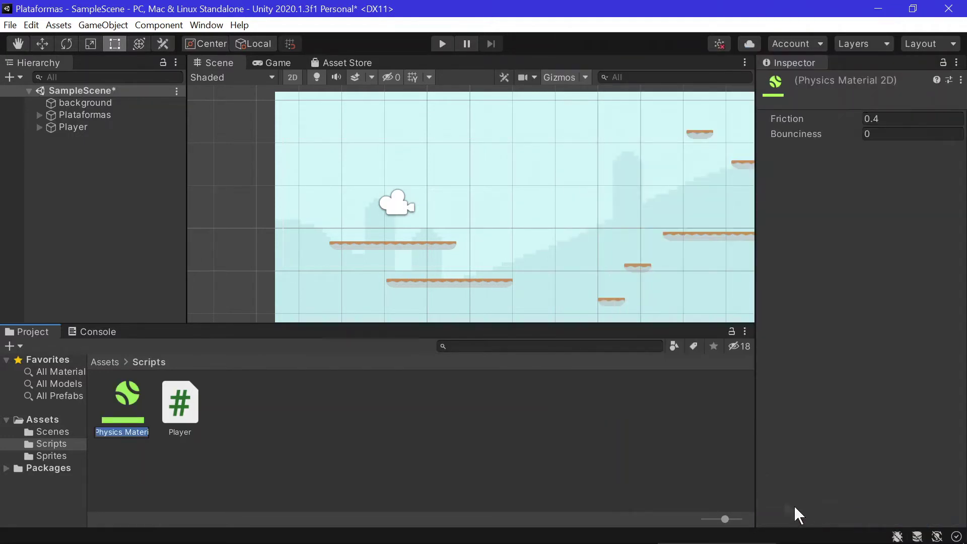
{"action": "left_click", "coordinate": [130, 401]}
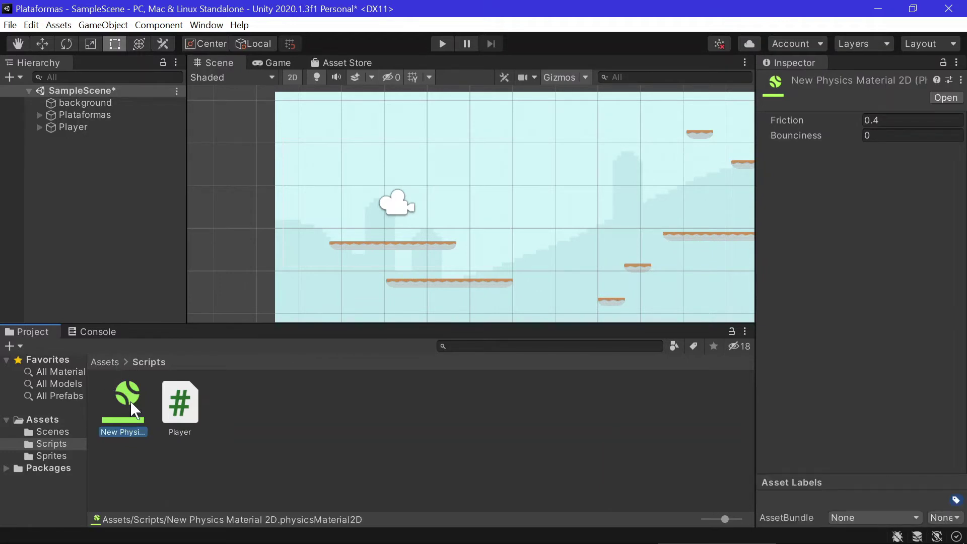
{"action": "right_click", "coordinate": [130, 400]}
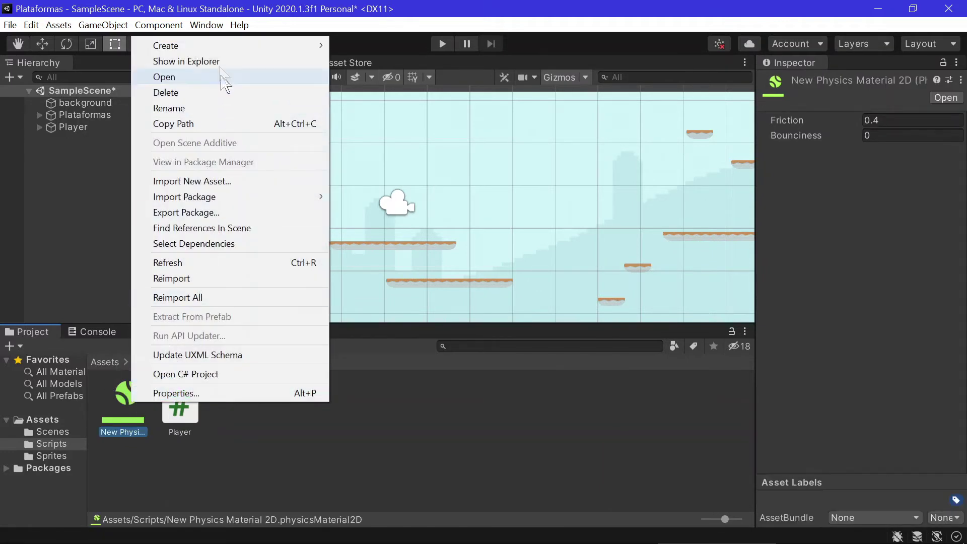
{"action": "left_click", "coordinate": [212, 105]}
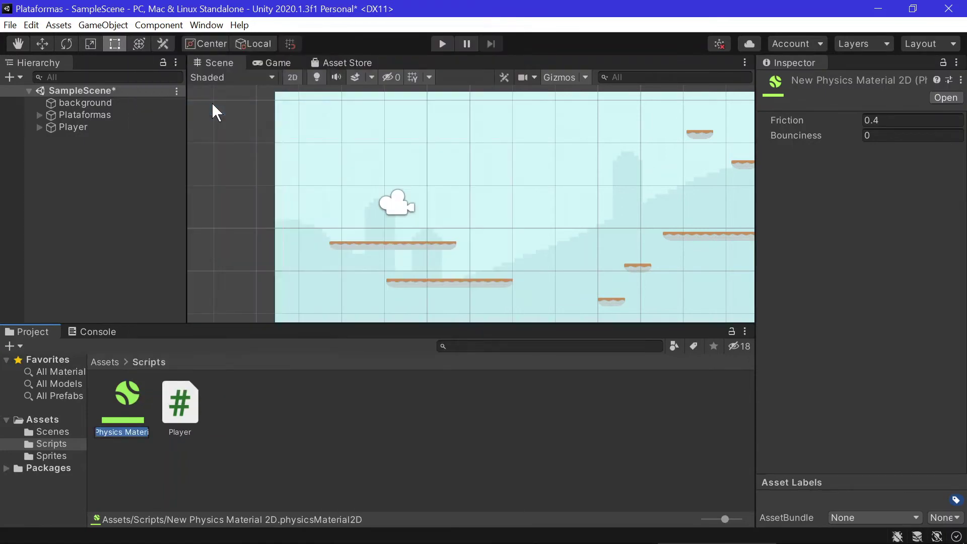
{"action": "type", "text": "MaterialSuelo"}
{"action": "key", "text": "Return"}
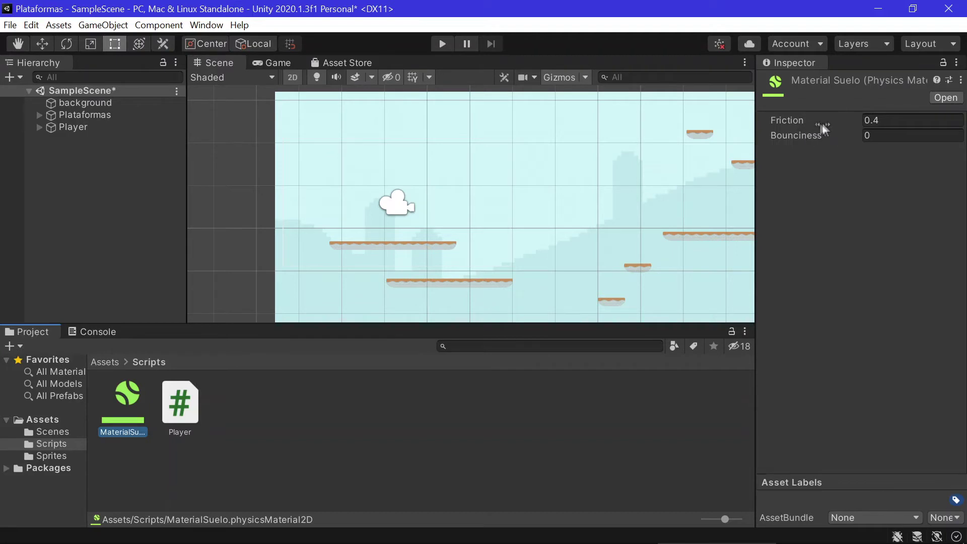
Step: Set MaterialSuelo's friction to 0, leaving bounciness at 0
{"action": "left_click", "coordinate": [869, 138]}
{"action": "left_click", "coordinate": [898, 119]}
{"action": "left_click", "coordinate": [898, 119]}
{"action": "type", "text": "0"}
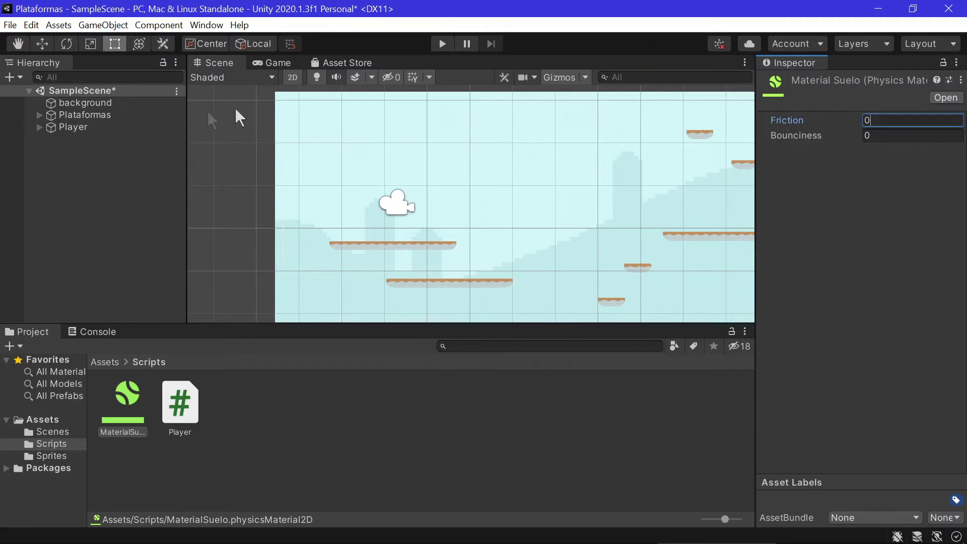
{"action": "left_click", "coordinate": [97, 115]}
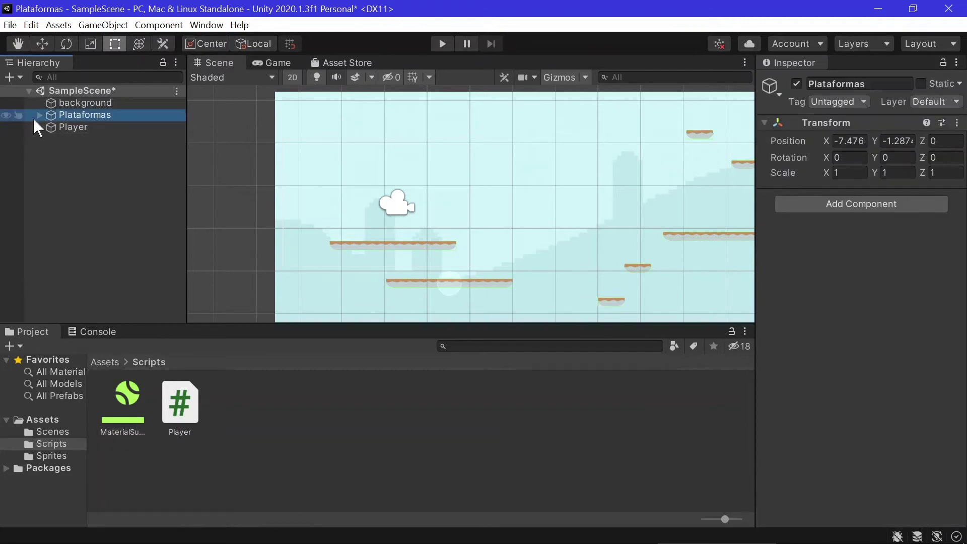
Step: Select every platform under Plataformas, up to shortplatform (15), and add a Rigidbody 2D
{"action": "left_click", "coordinate": [38, 116]}
{"action": "left_click", "coordinate": [117, 125]}
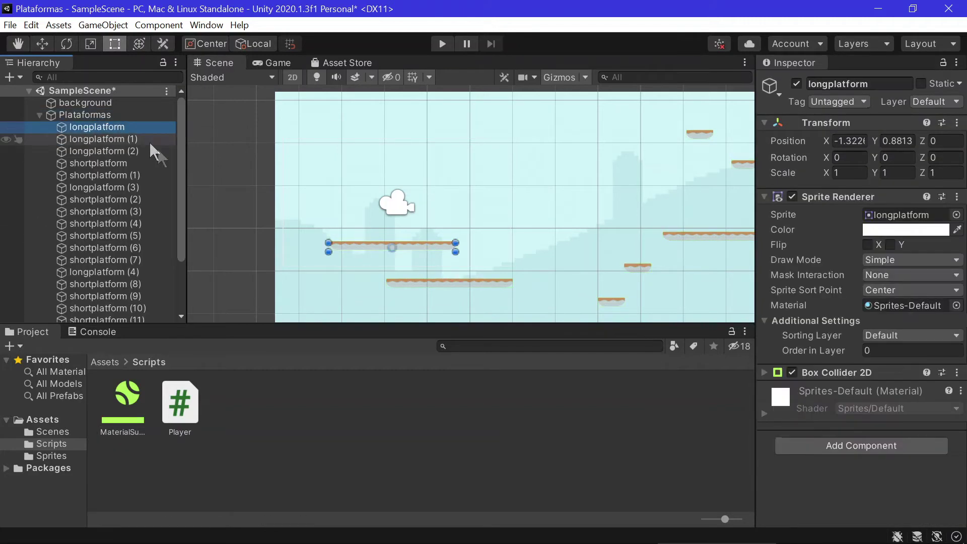
{"action": "scroll", "coordinate": [174, 182], "scroll_direction": "down", "scroll_amount": 5}
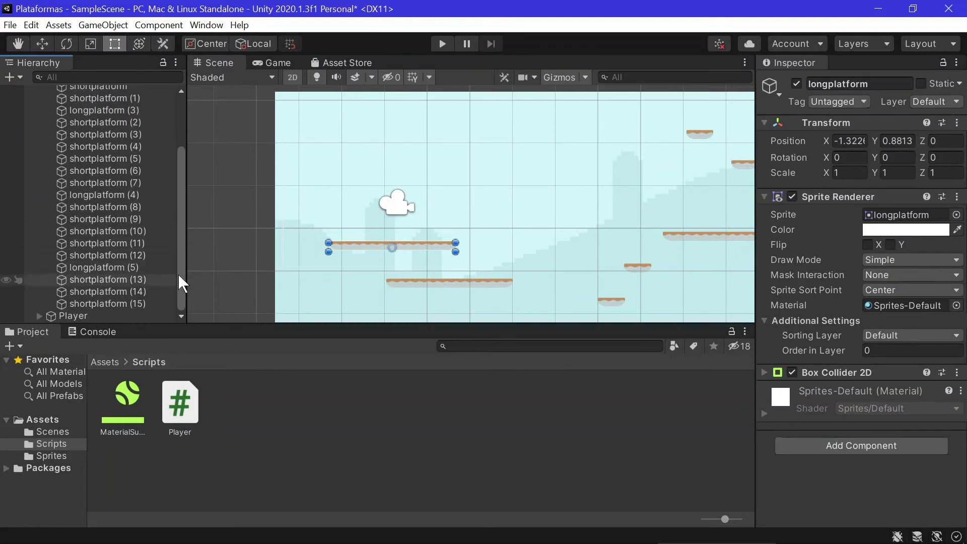
{"action": "left_click", "coordinate": [132, 304], "text": "shift"}
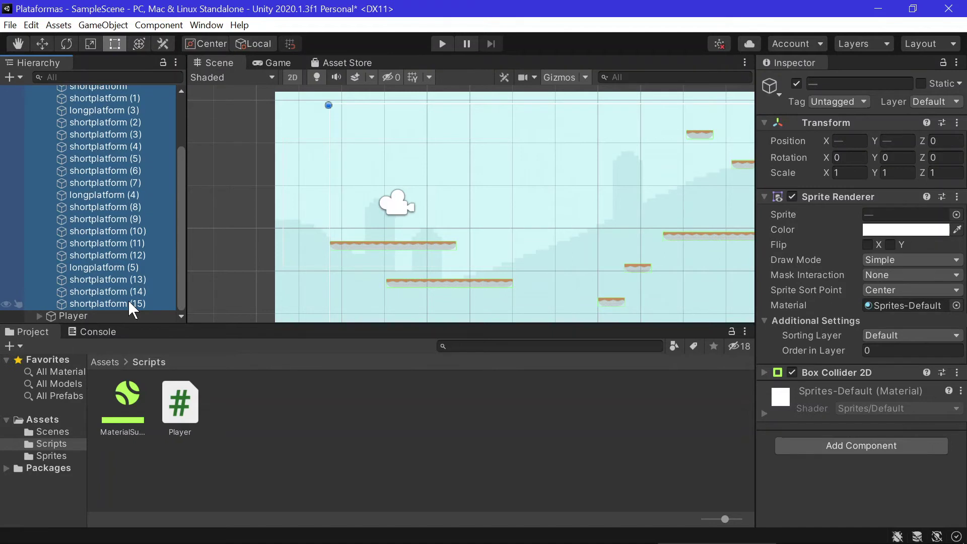
{"action": "left_click", "coordinate": [798, 441]}
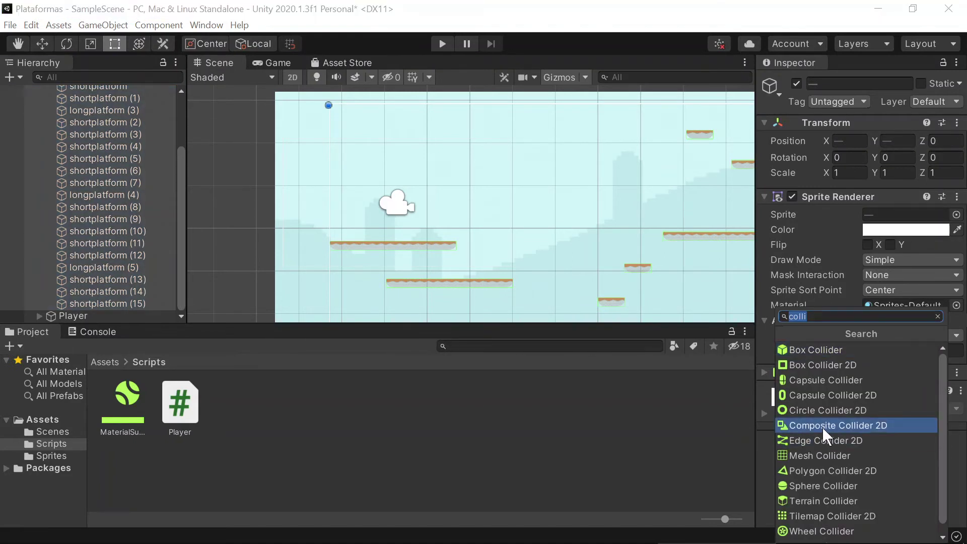
{"action": "type", "text": "body"}
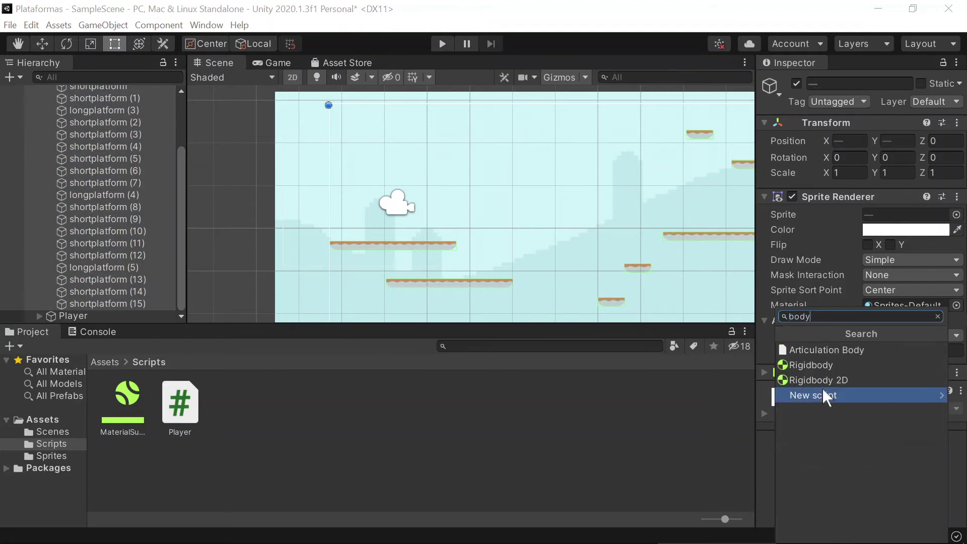
{"action": "left_click", "coordinate": [821, 381]}
Step: Make the platforms' Rigidbody 2D Kinematic and assign MaterialSuelo as its material
{"action": "scroll", "coordinate": [875, 317], "scroll_direction": "down", "scroll_amount": 3}
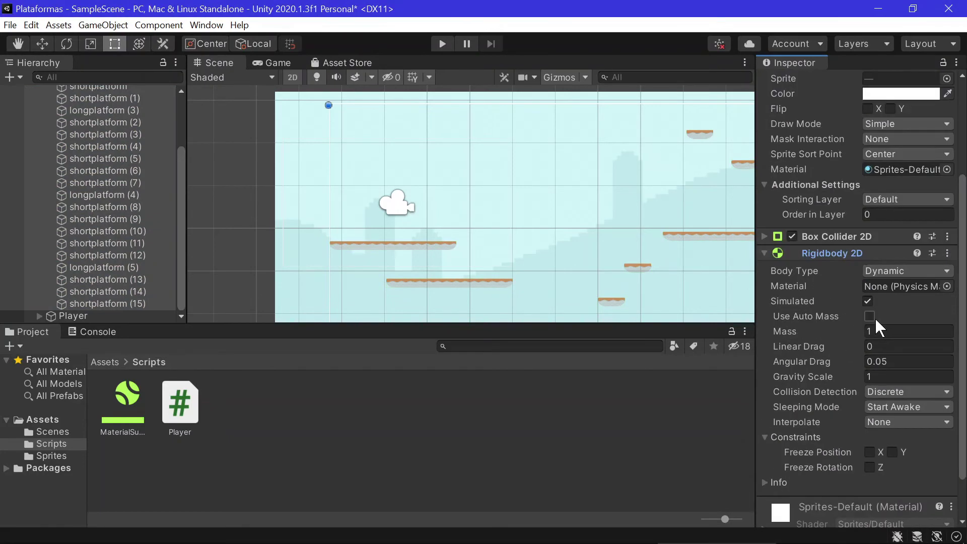
{"action": "left_click", "coordinate": [892, 272]}
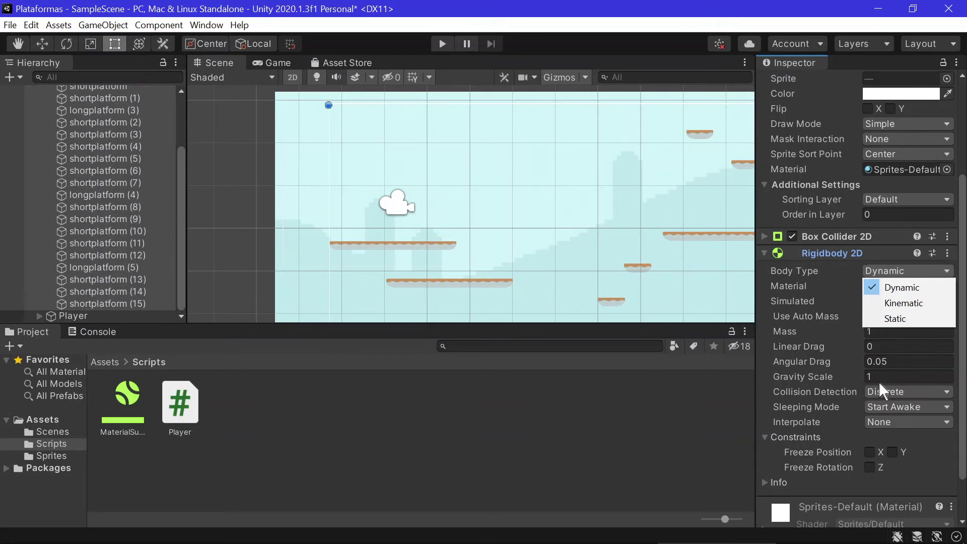
{"action": "left_click", "coordinate": [904, 303]}
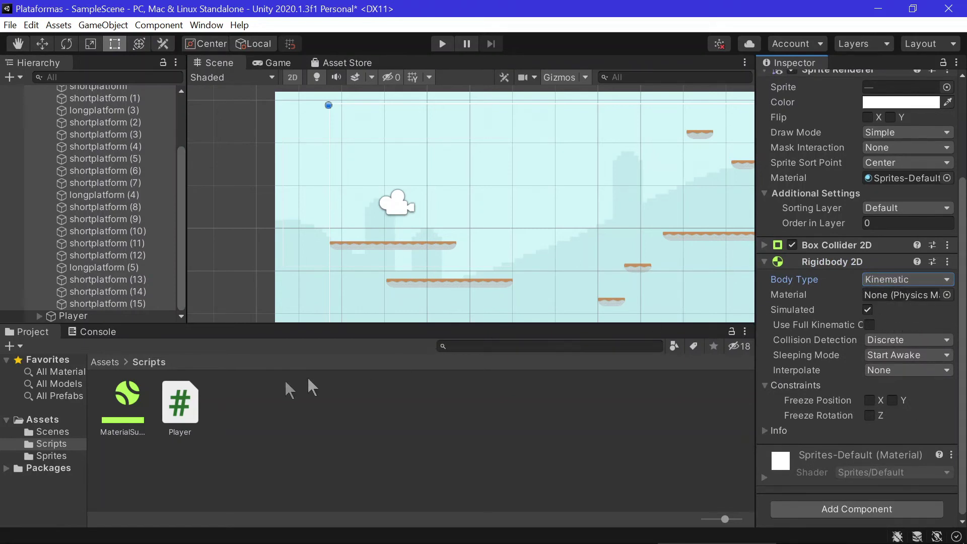
{"action": "left_click_drag", "start_coordinate": [124, 398], "coordinate": [878, 297]}
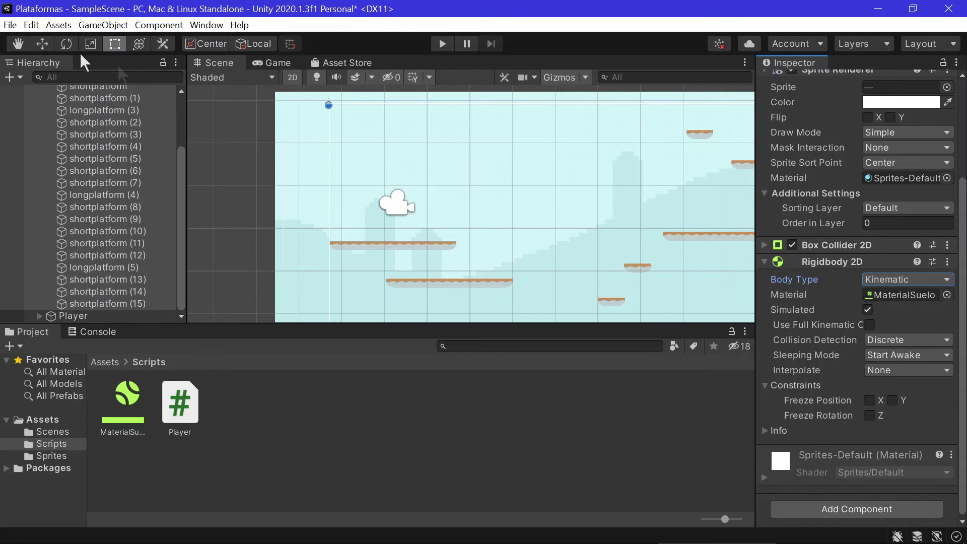
{"action": "left_click", "coordinate": [10, 26]}
Step: Save the scene with File > Save and enter Play mode
{"action": "left_click", "coordinate": [31, 76]}
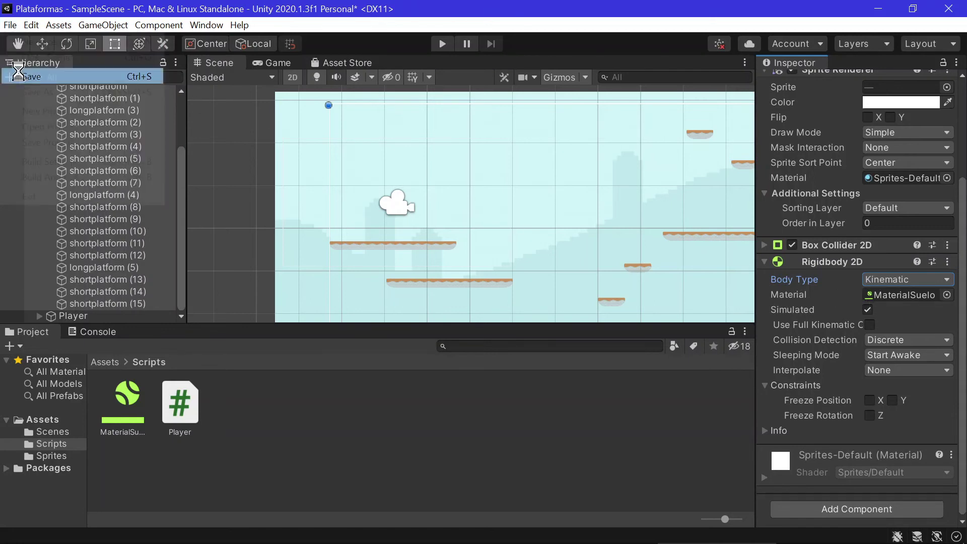
{"action": "left_click", "coordinate": [443, 44]}
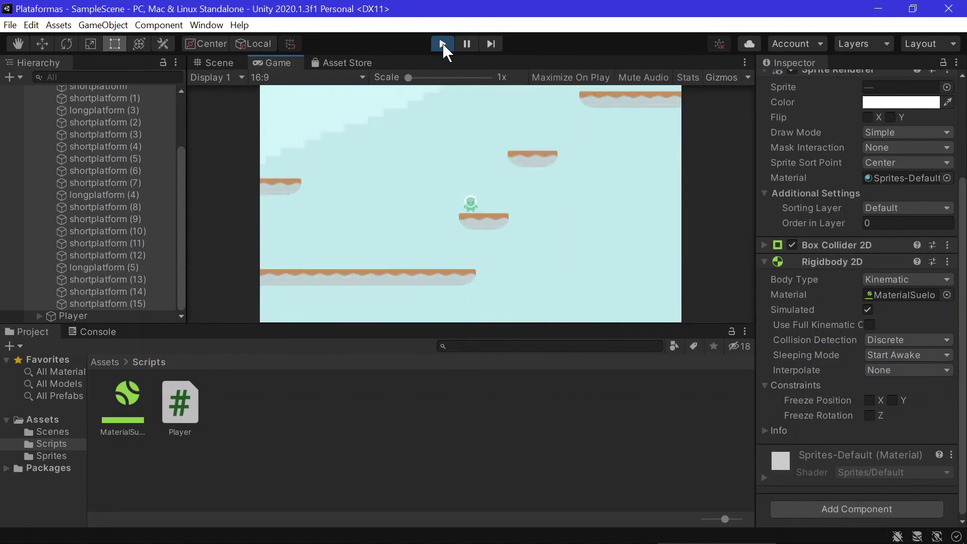
Step: In Visual Studio's Player.cs, select line 23, float salto = Input.GetAxis("Jump");
{"action": "key", "text": "alt+Tab"}
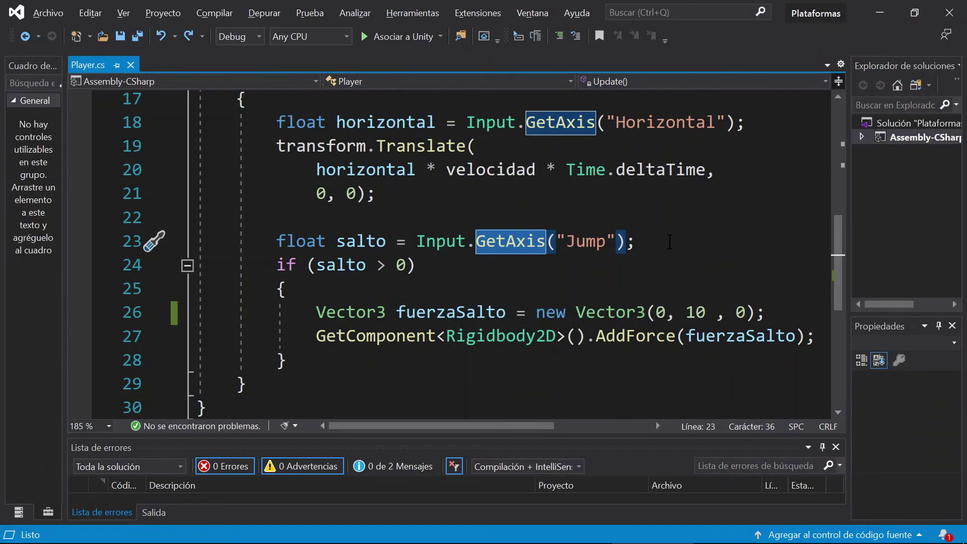
{"action": "left_click_drag", "start_coordinate": [669, 242], "coordinate": [274, 240]}
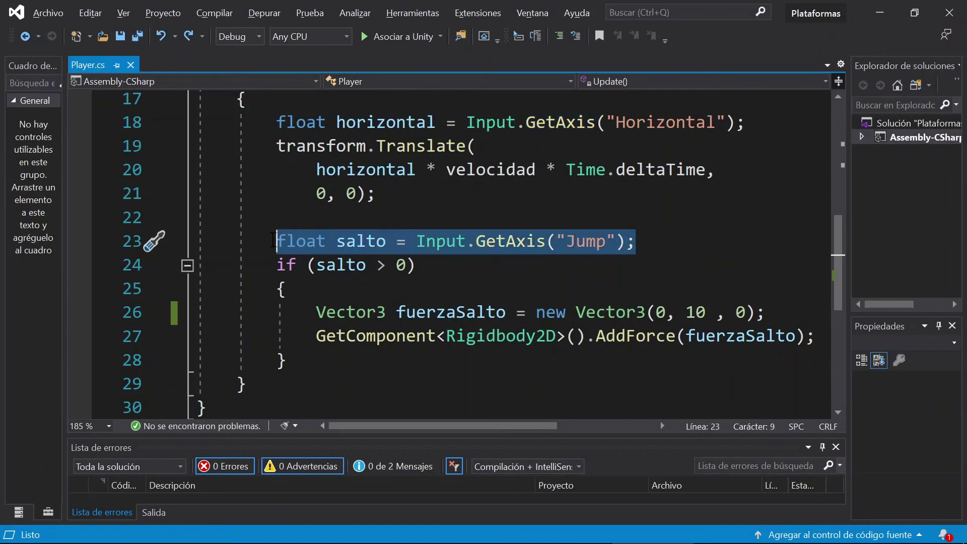